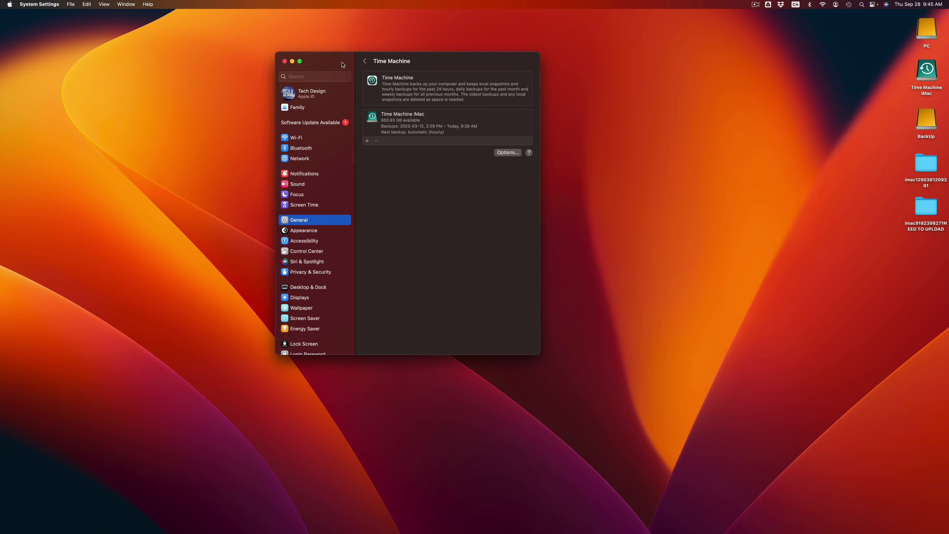
Move the Time Machine settings window down and right, then back up and left
{"action": "left_click_drag", "start_coordinate": [342, 62], "coordinate": [399, 107]}
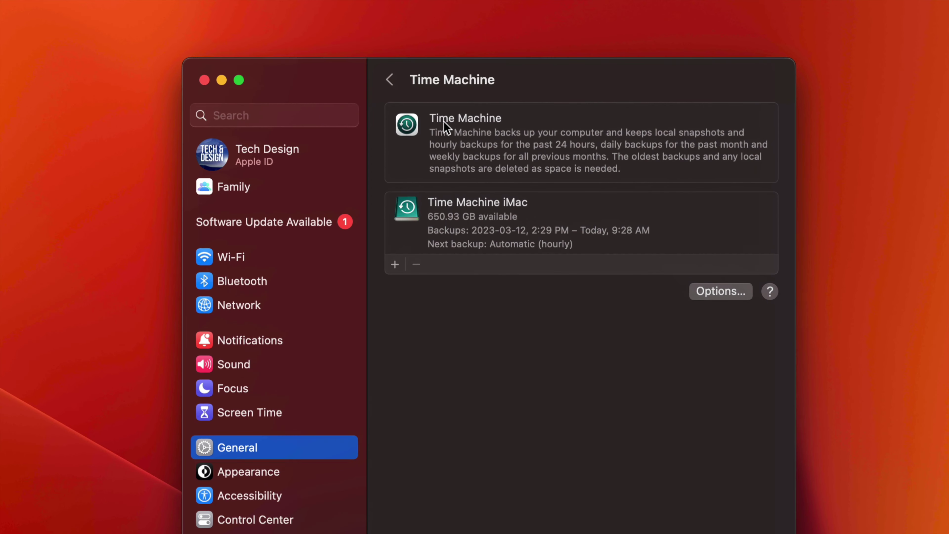
{"action": "left_click_drag", "start_coordinate": [353, 79], "coordinate": [296, 59]}
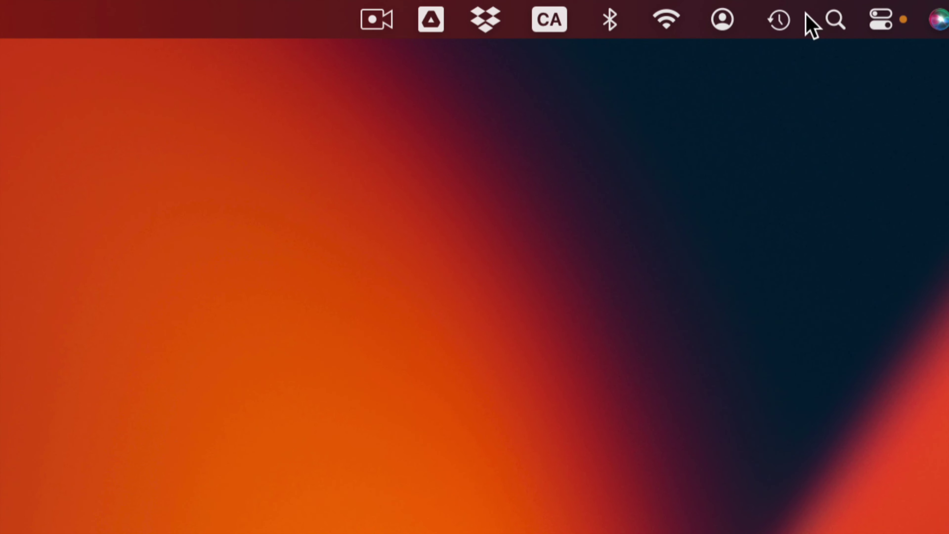
Check the Time Machine menu-bar status for today's 9:28 AM backup, dismiss it, and open the Apple menu
{"action": "left_click", "coordinate": [789, 19]}
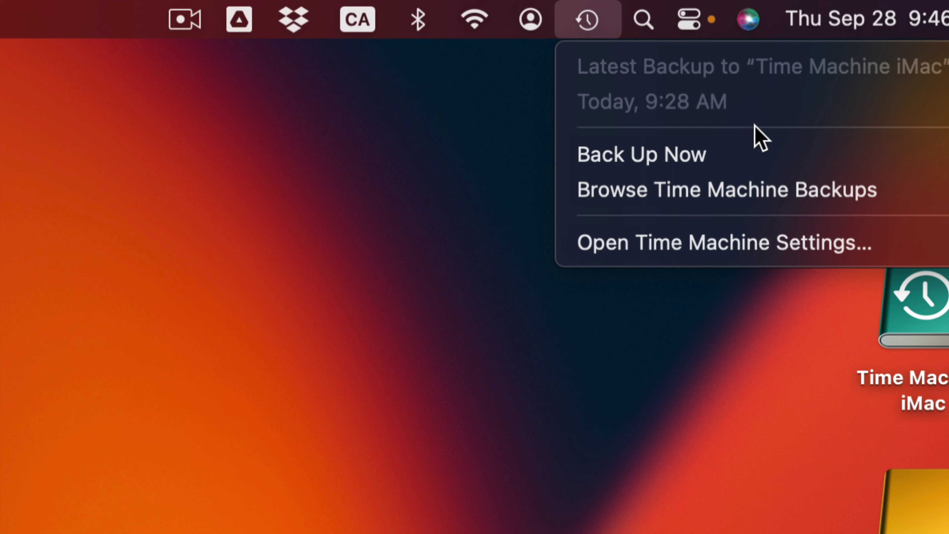
{"action": "left_click", "coordinate": [365, 117]}
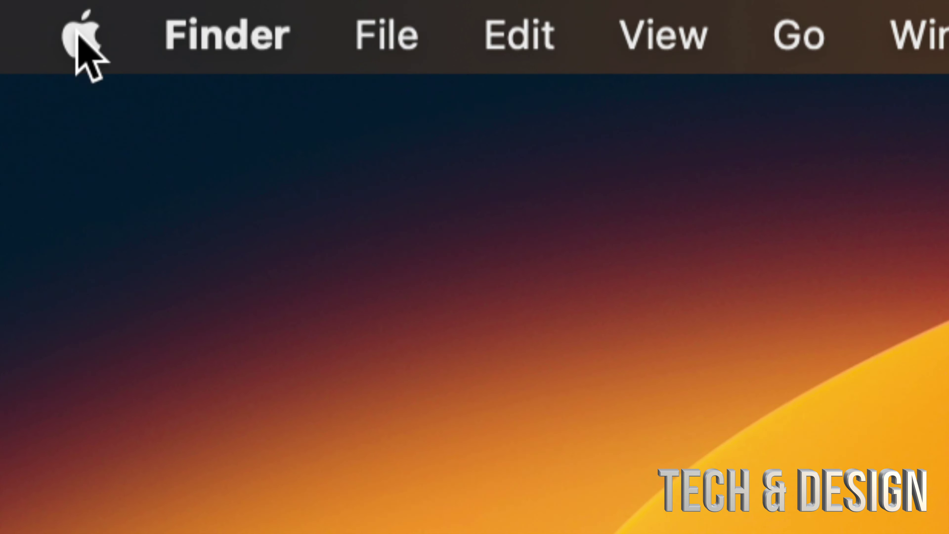
{"action": "left_click", "coordinate": [57, 26]}
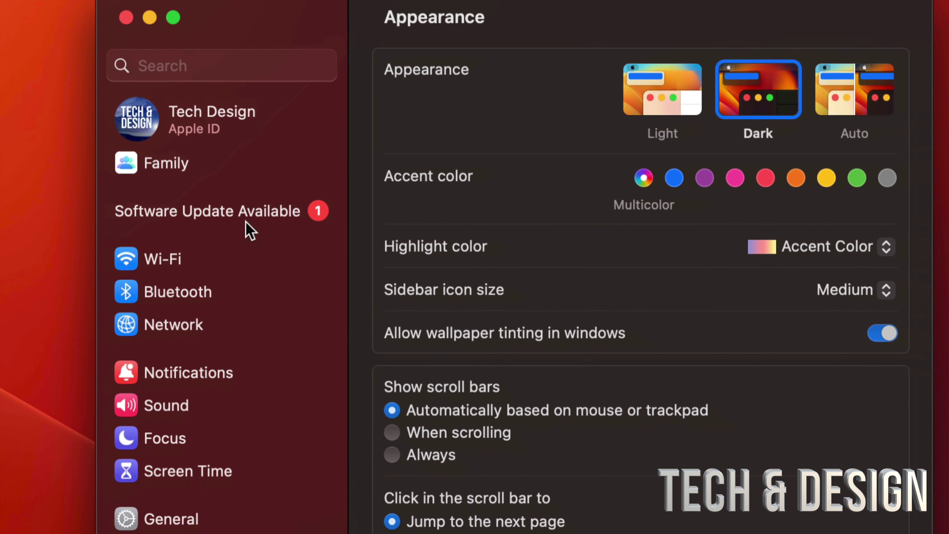
Search settings for 'update', clear it, then open General > Software Update offering macOS Sonoma 14.0
{"action": "left_click", "coordinate": [174, 75]}
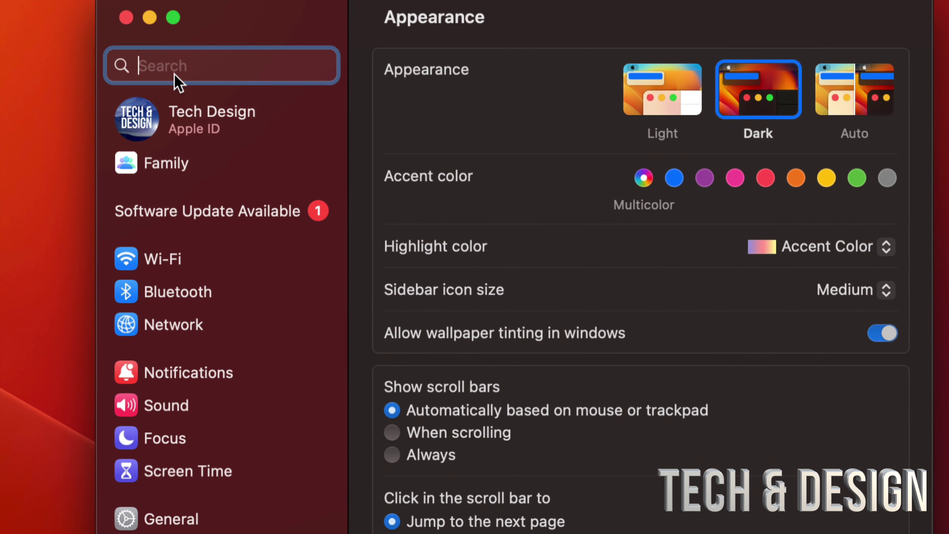
{"action": "type", "text": "update"}
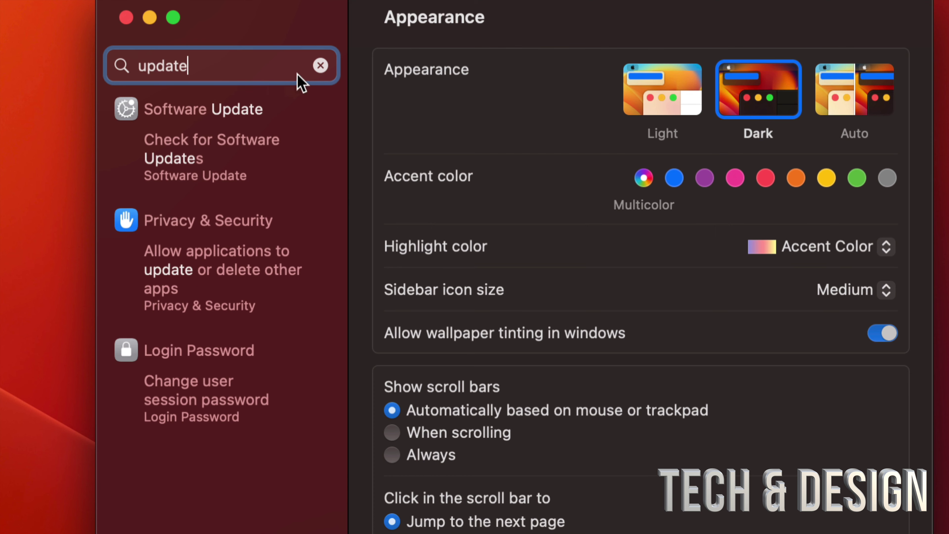
{"action": "left_click", "coordinate": [315, 69]}
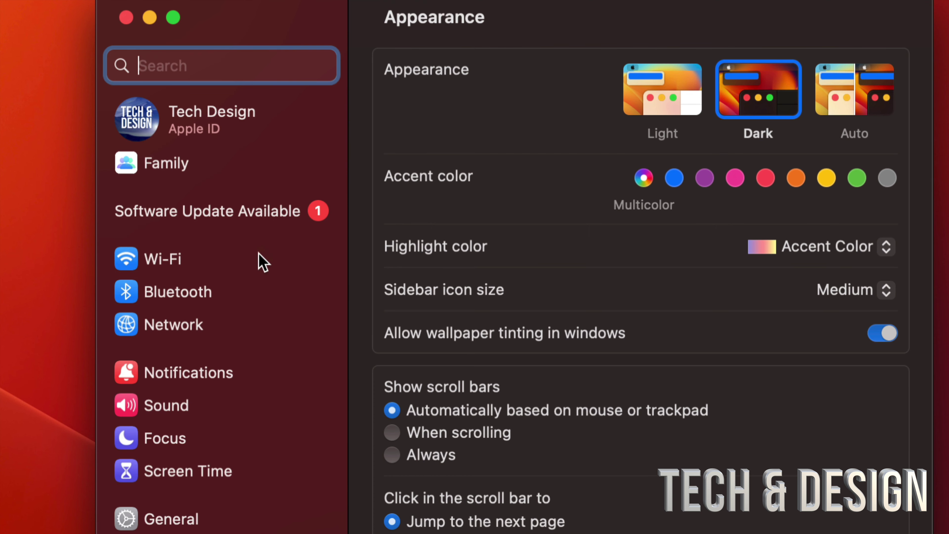
{"action": "scroll", "coordinate": [259, 261], "scroll_direction": "down", "scroll_amount": 10}
{"action": "scroll", "coordinate": [263, 261], "scroll_direction": "up", "scroll_amount": 2}
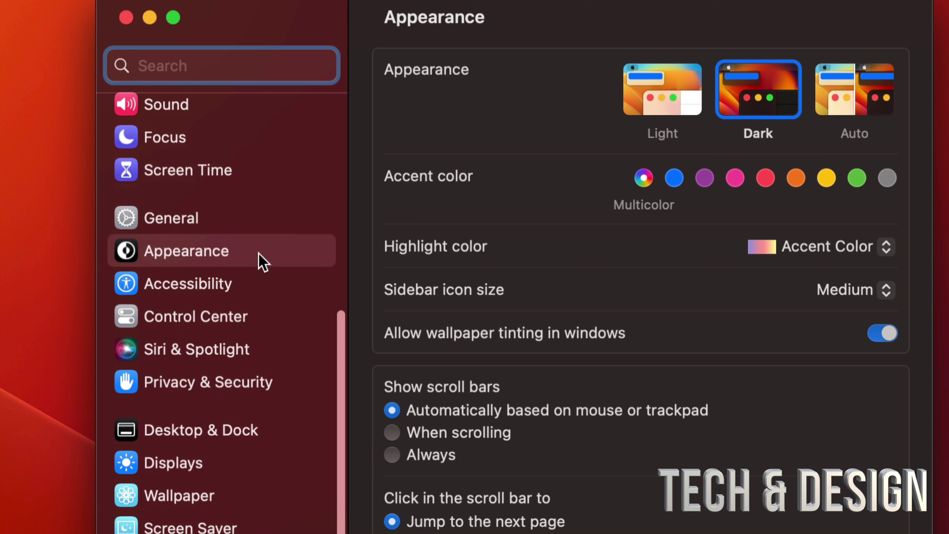
{"action": "left_click", "coordinate": [191, 227]}
{"action": "left_click", "coordinate": [468, 120]}
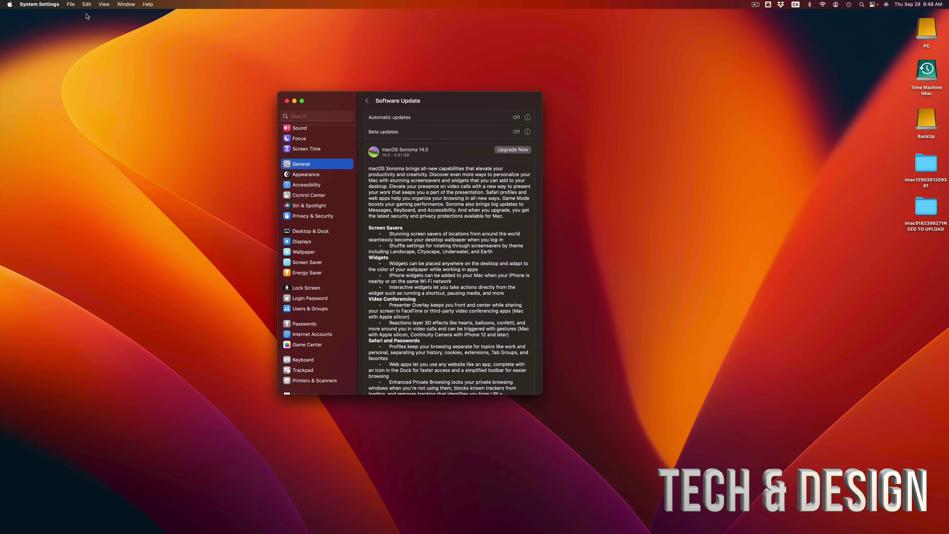
Launch App Store from the Apple menu and search 'macos sonoma' to view its 12.1 GB listing
{"action": "left_click", "coordinate": [8, 4]}
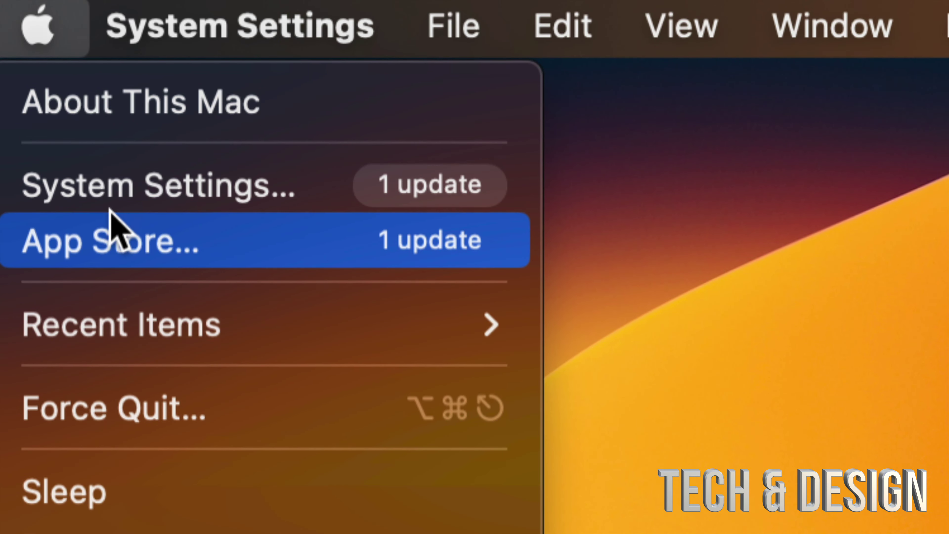
{"action": "left_click", "coordinate": [134, 240]}
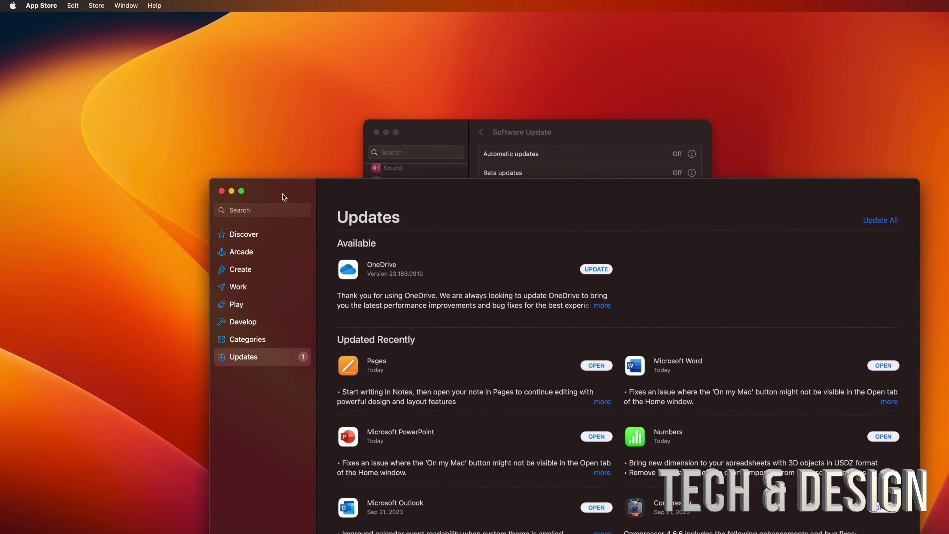
{"action": "left_click_drag", "start_coordinate": [285, 193], "coordinate": [211, 173]}
{"action": "type", "text": "macos sonoma"}
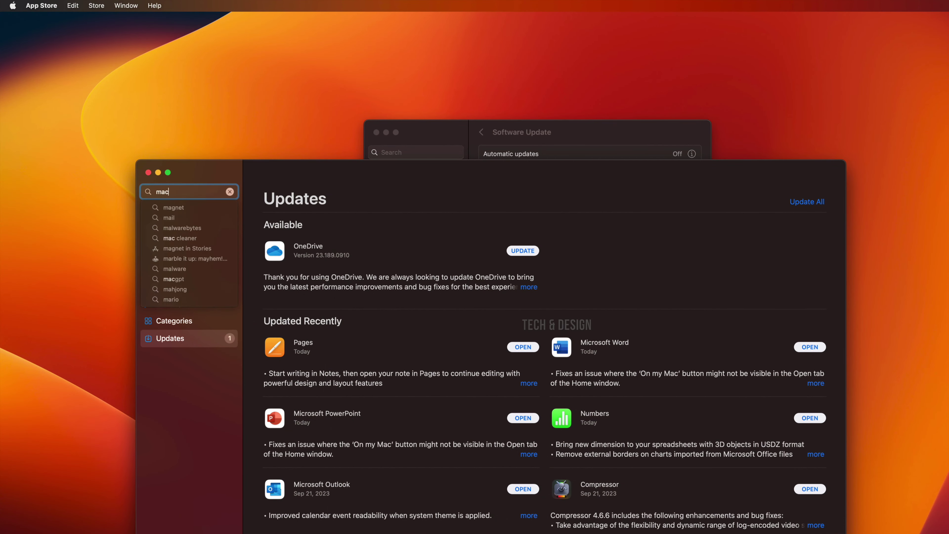
{"action": "key", "text": "Return"}
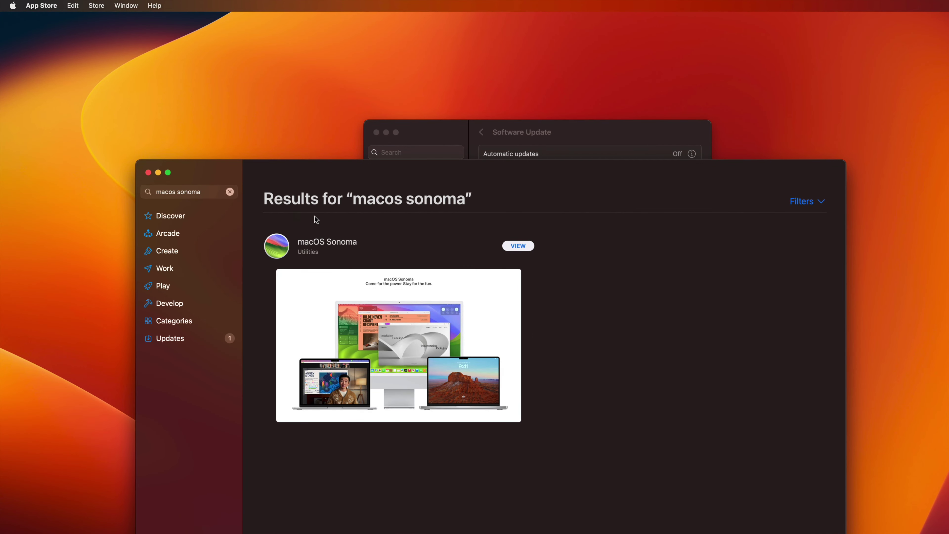
{"action": "left_click", "coordinate": [328, 242]}
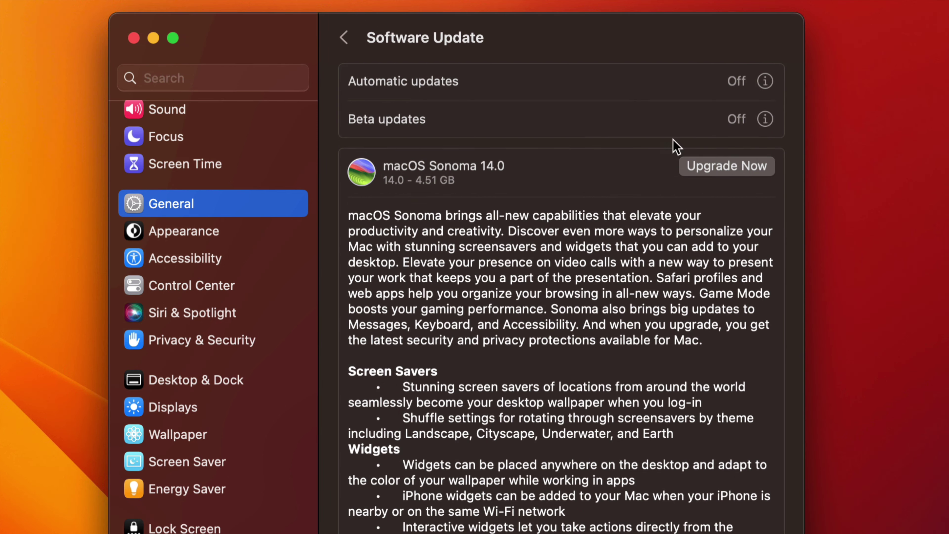
Upgrade to macOS Sonoma 14.0 and agree to its licence agreement
{"action": "left_click", "coordinate": [738, 175]}
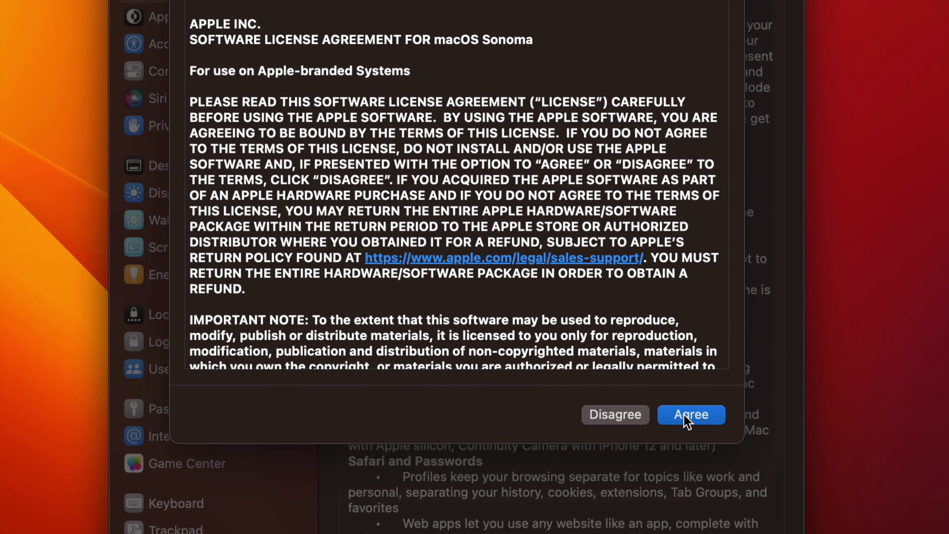
{"action": "left_click", "coordinate": [686, 417]}
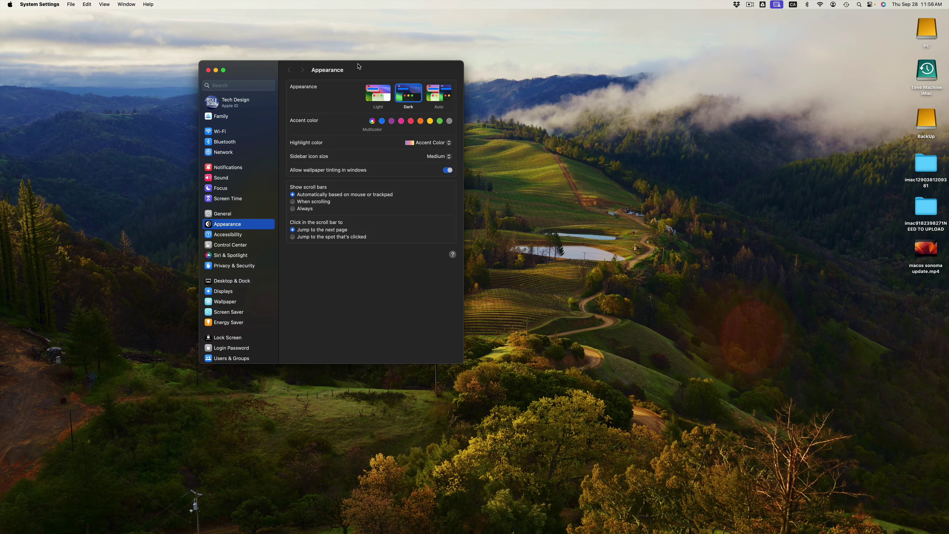
Open General > Software Update and reposition the window to read macOS Sonoma 14.0 (23A344) up to date
{"action": "left_click", "coordinate": [221, 217]}
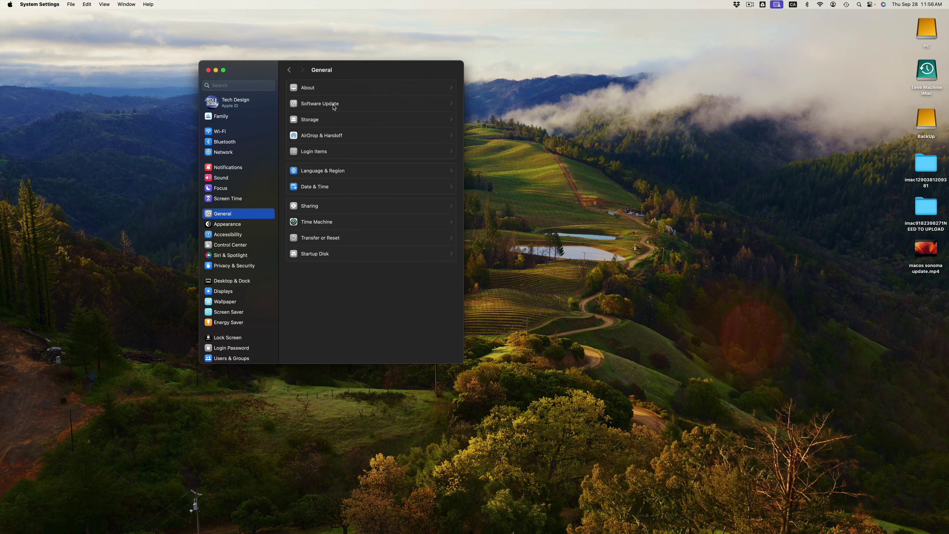
{"action": "left_click", "coordinate": [333, 106]}
{"action": "left_click_drag", "start_coordinate": [365, 73], "coordinate": [482, 119]}
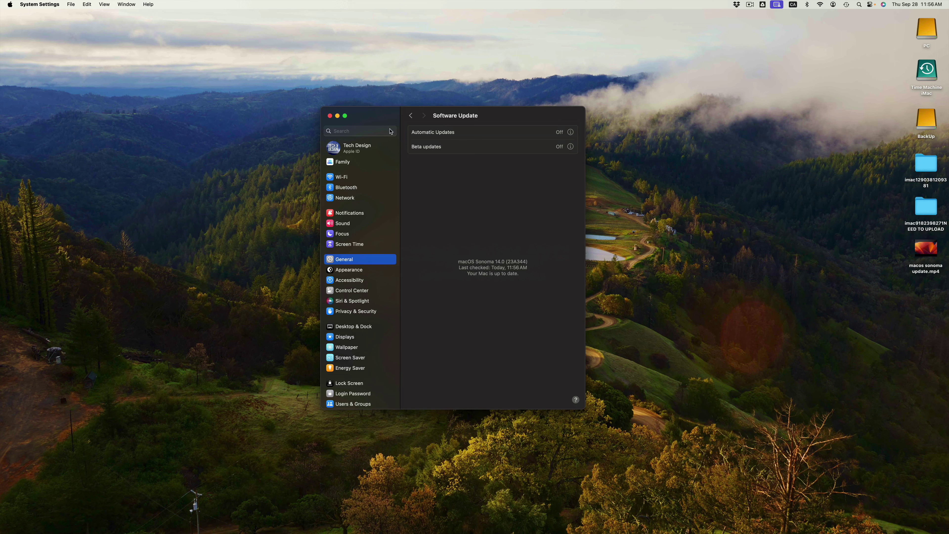
{"action": "left_click_drag", "start_coordinate": [378, 118], "coordinate": [376, 62]}
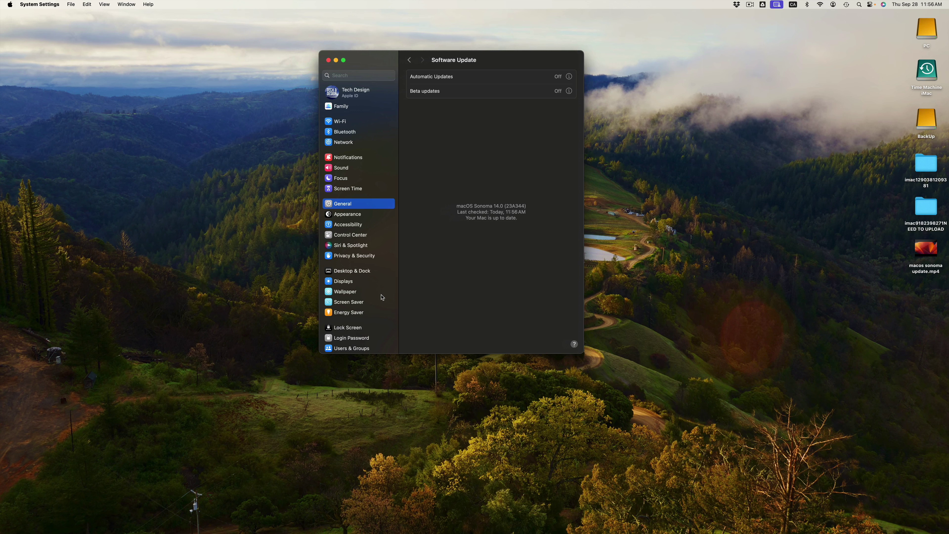
Apply the Sonoma dynamic wallpaper and switch its appearance from Automatic to Dark
{"action": "left_click", "coordinate": [350, 293]}
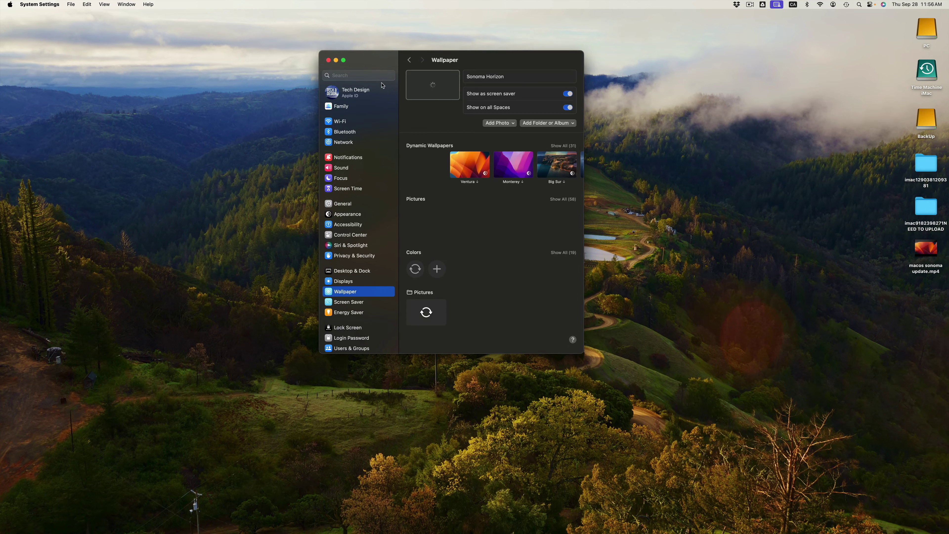
{"action": "left_click", "coordinate": [375, 256]}
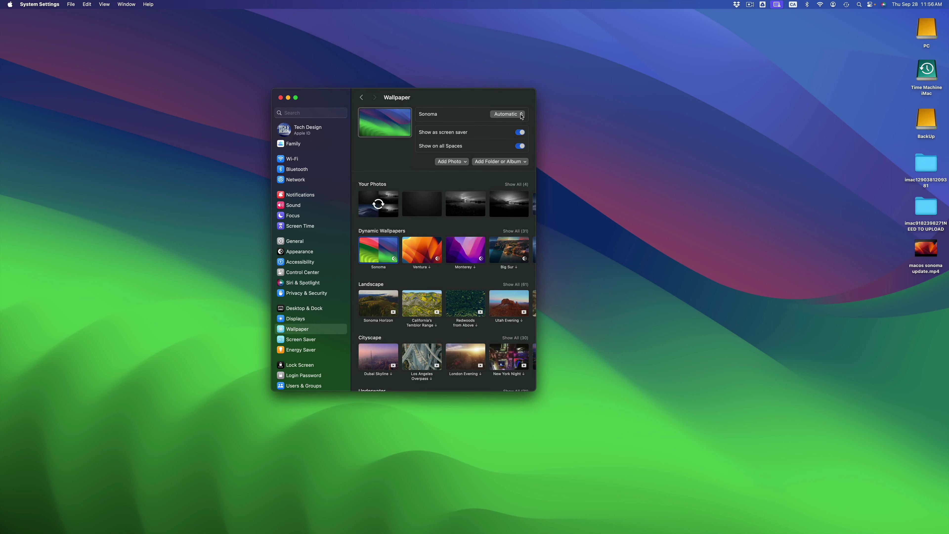
{"action": "left_click", "coordinate": [506, 114]}
{"action": "left_click", "coordinate": [502, 130]}
Close System Settings and view the Dark Sonoma wallpaper on the bare desktop
{"action": "left_click", "coordinate": [281, 98]}
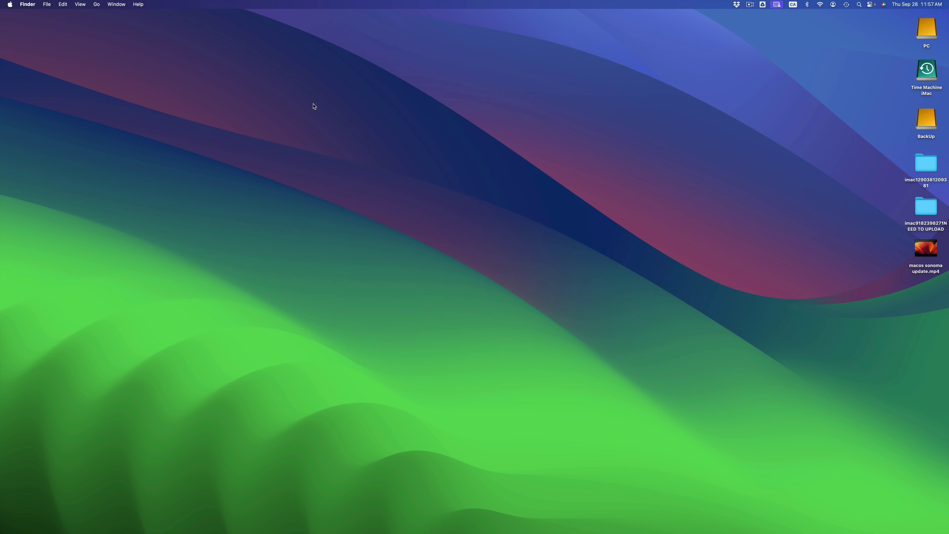
{"action": "left_click", "coordinate": [462, 171]}
{"action": "left_click", "coordinate": [462, 171]}
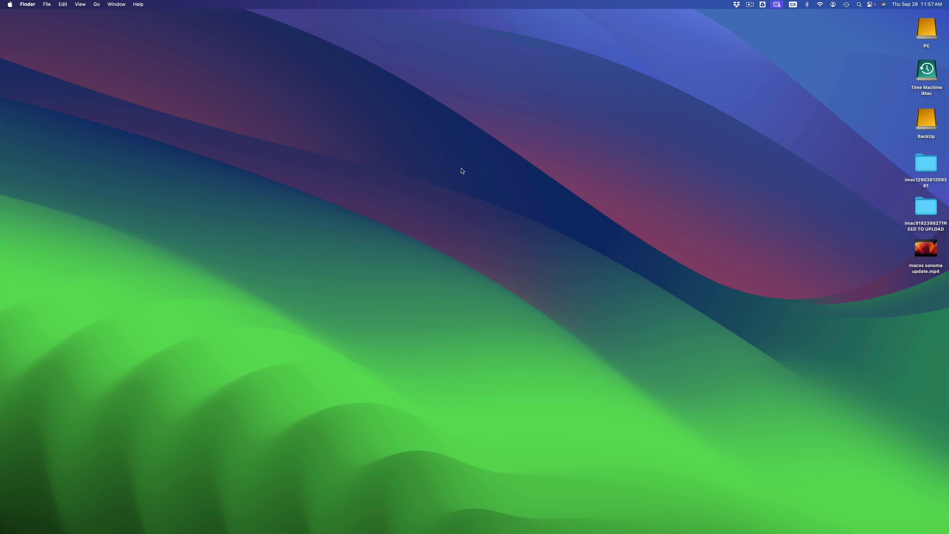